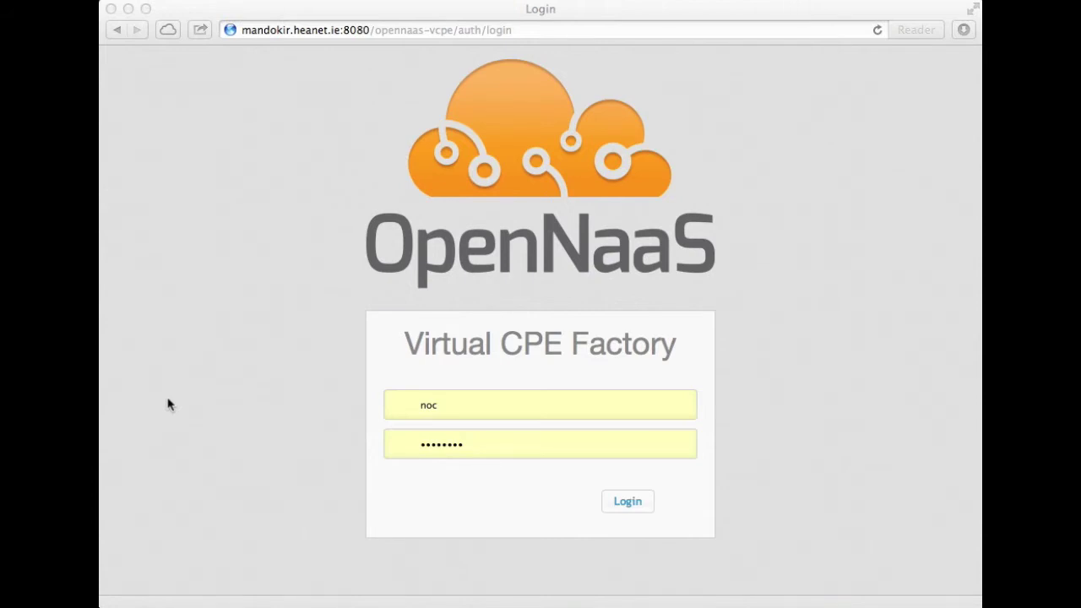
- Log in, choose the Single Provider vCPE - IPv4 template and continue to its Physical View
click(636, 507)
click(634, 510)
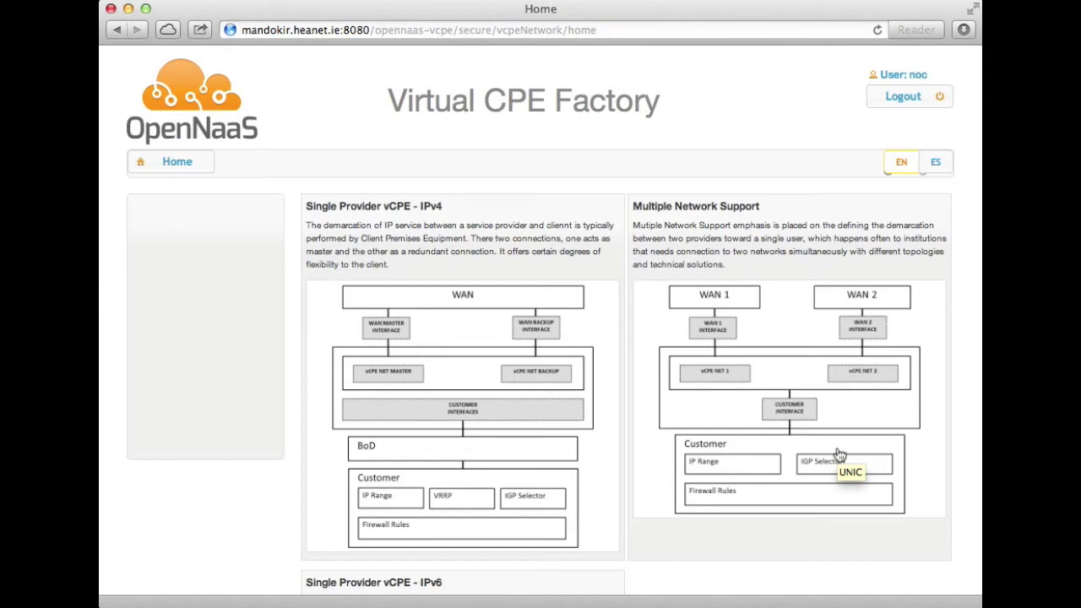
click(435, 317)
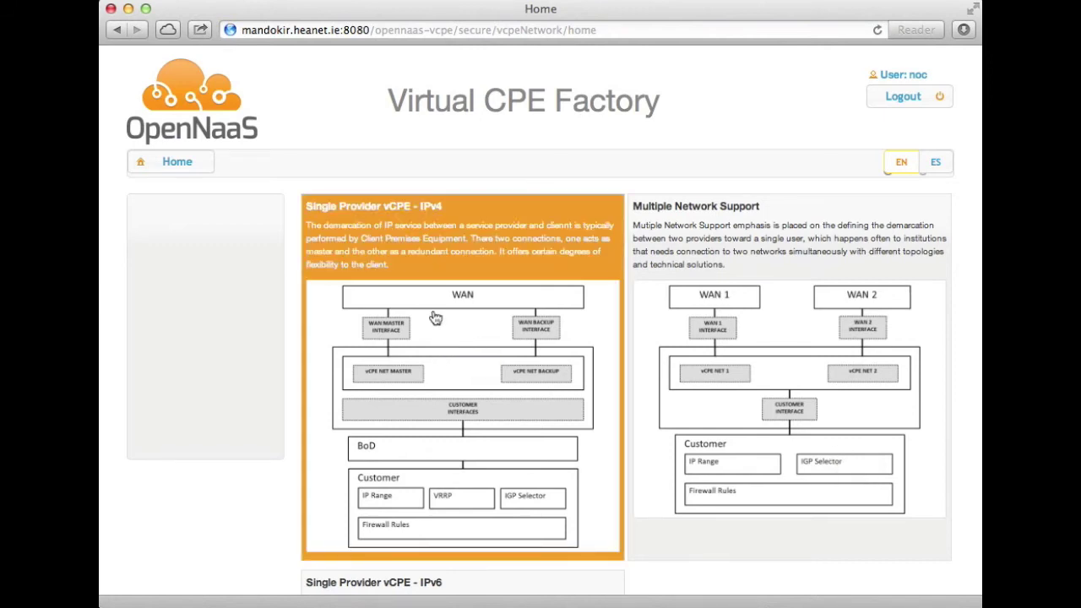
scroll(893, 476, down, 10)
click(913, 535)
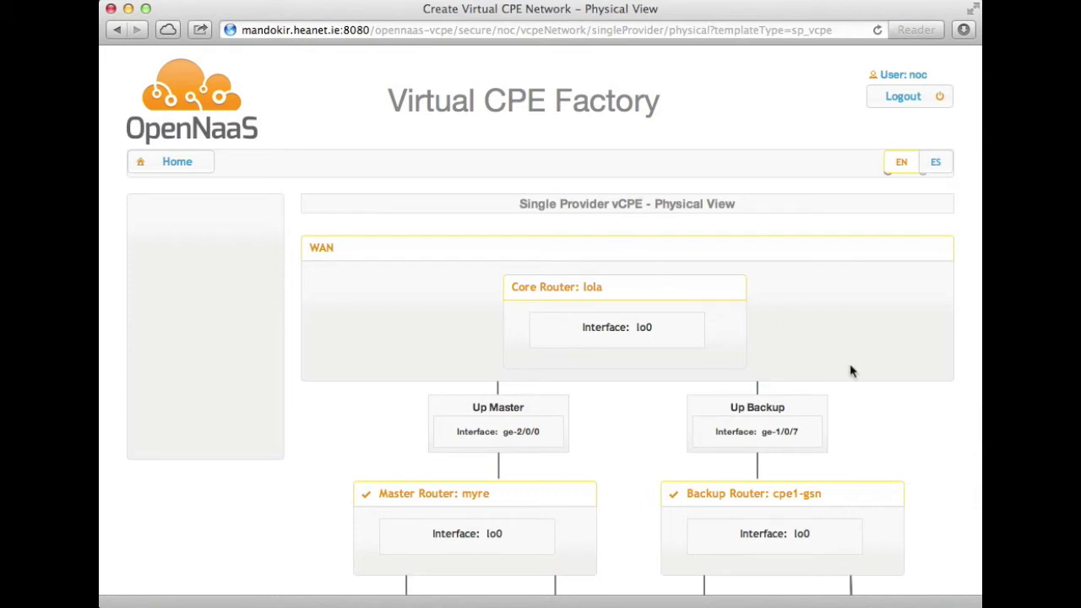
scroll(850, 371, down, 5)
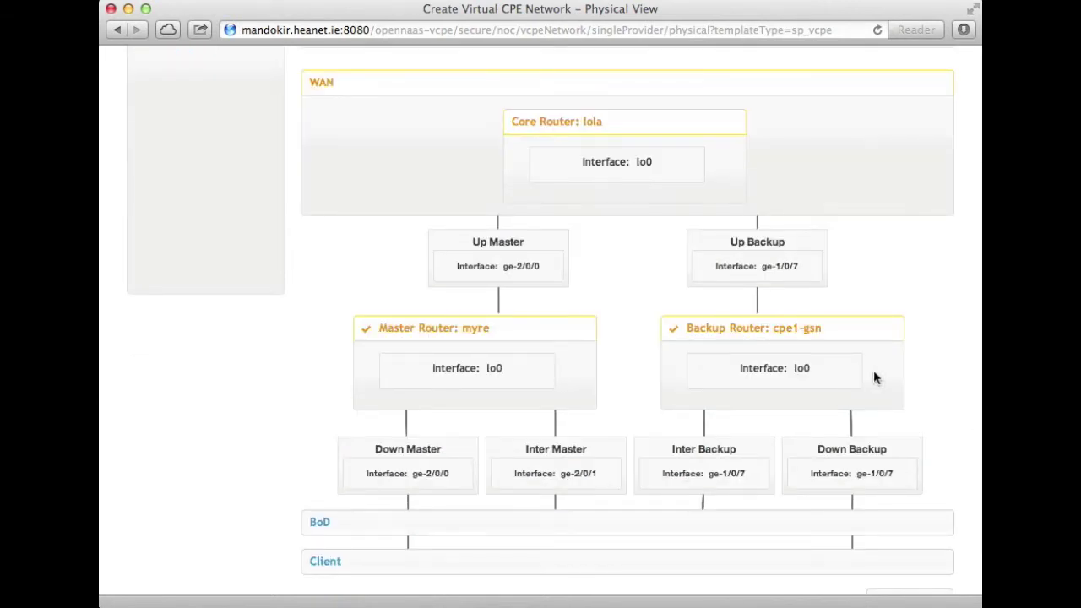
scroll(874, 378, down, 2)
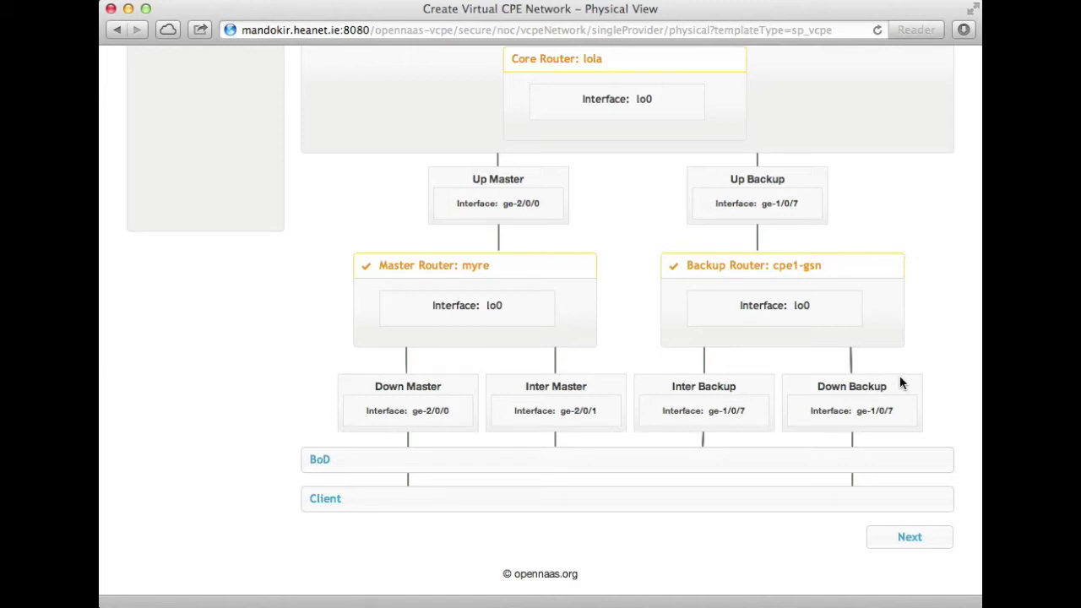
click(688, 465)
click(652, 503)
- Continue to the Logical View and expand the WAN interface details
click(902, 542)
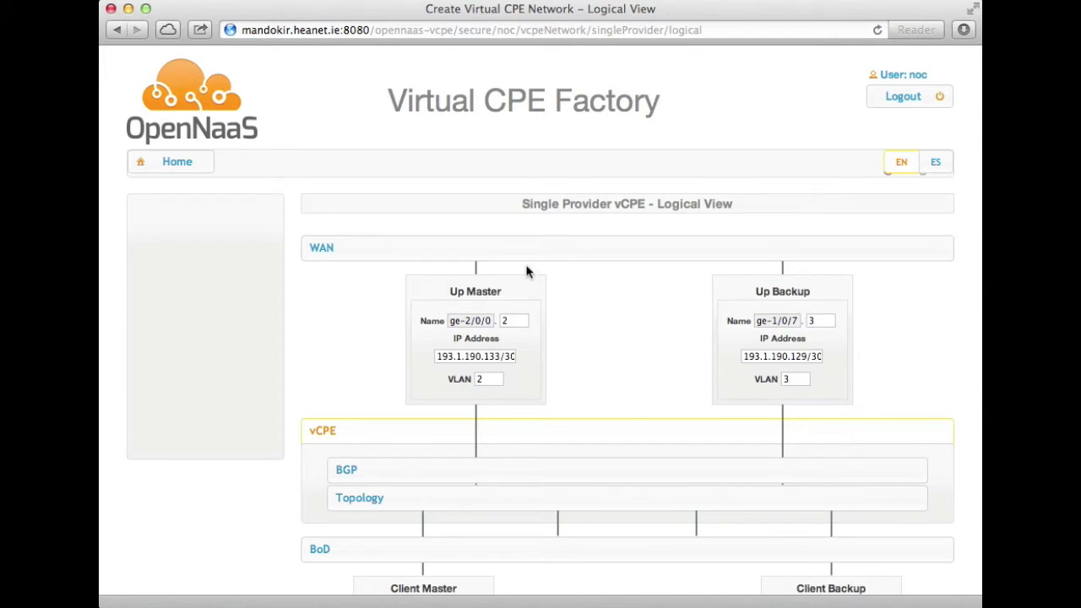
click(595, 255)
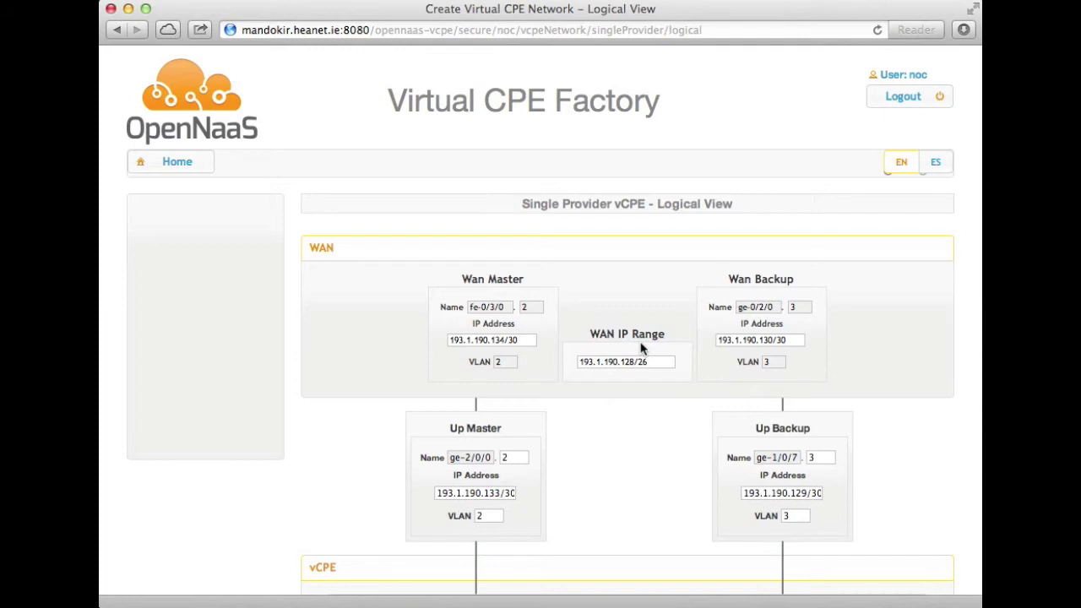
scroll(640, 348, down, 5)
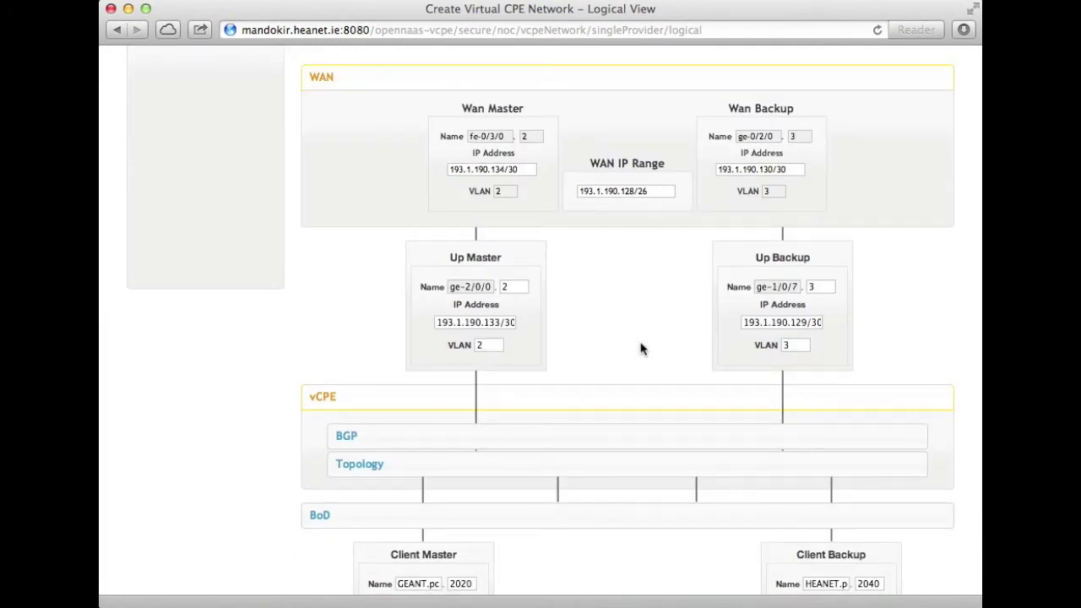
- Set Up Master unit and VLAN to 12, and Up Backup unit and VLAN to 71
click(514, 288)
key(BackSpace)
text(12)
key(Tab)
text(12)
key(Tab)
text(71)
key(Tab)
text(71)
key(Tab)
scroll(592, 347, down, 3)
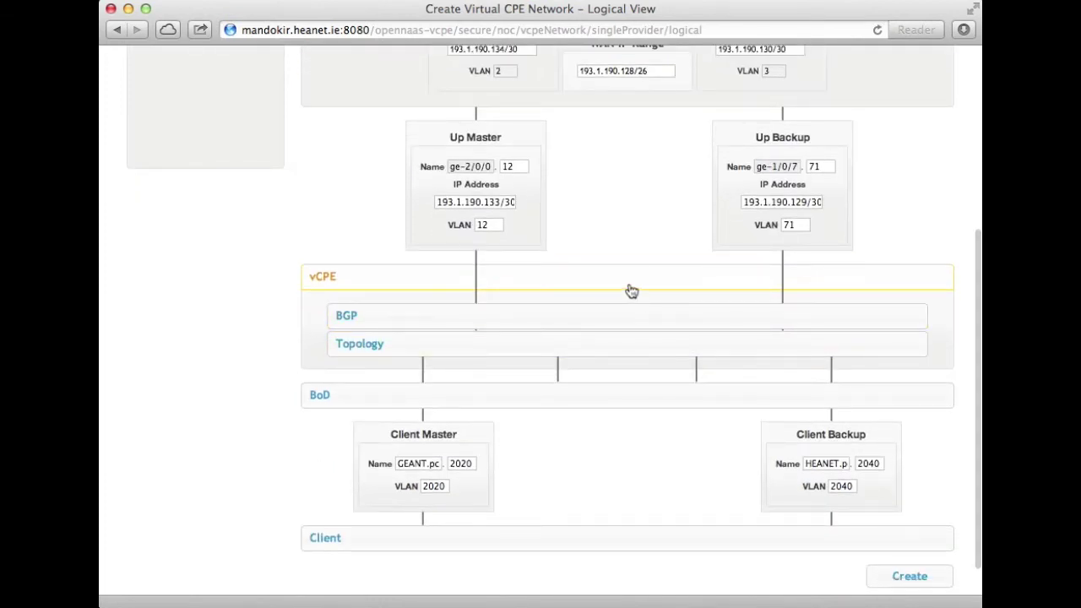
- Expand BGP to show client AS 65533, NOC AS 65166 and prefix 193.1.190.128/26
click(633, 319)
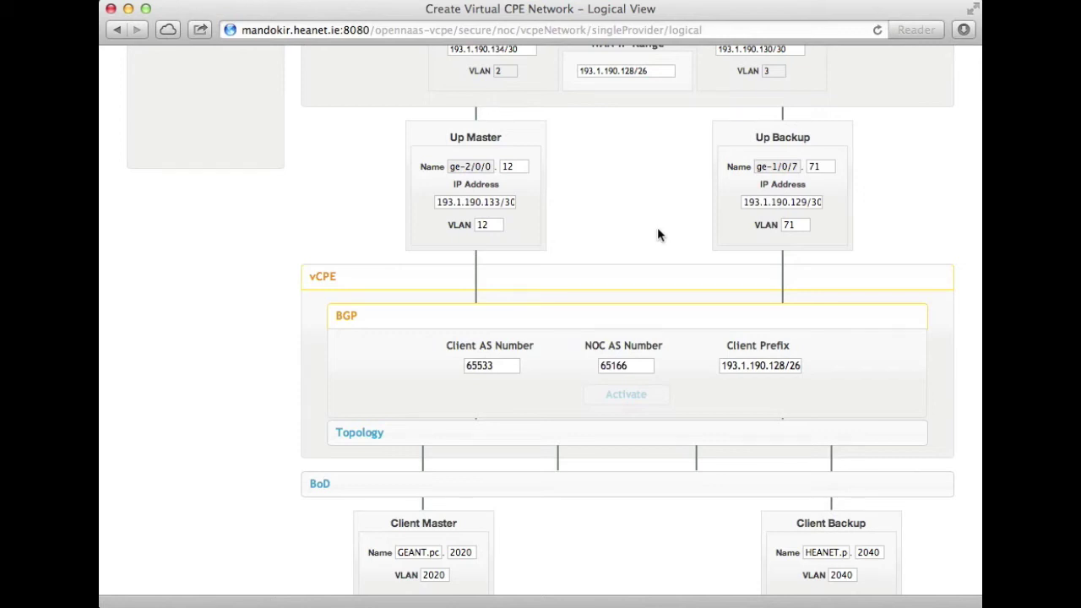
scroll(660, 262, down, 3)
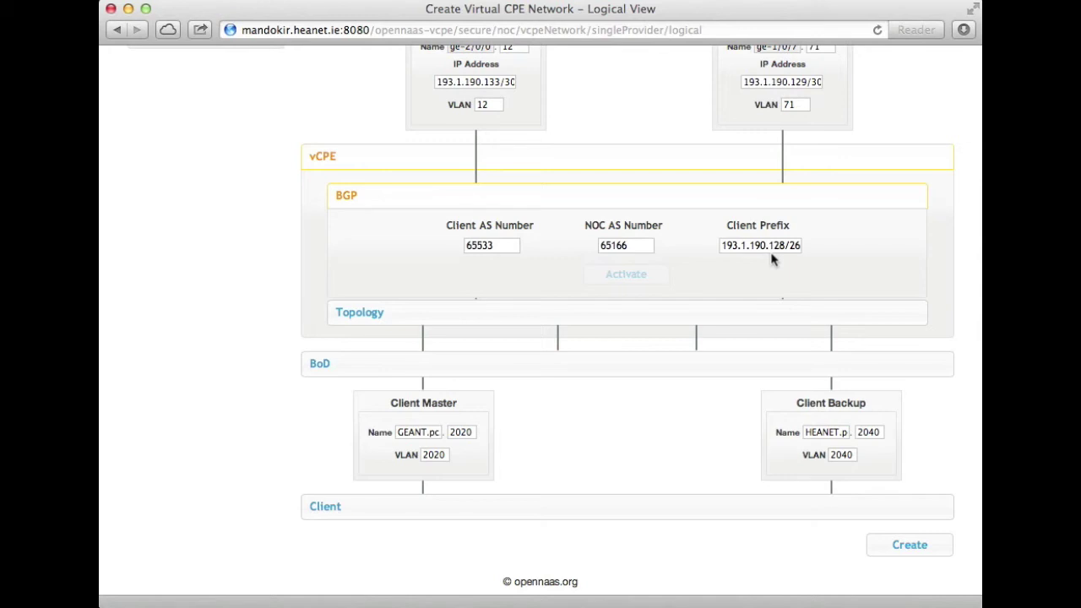
- Expand Topology and set the LR Master and LR Backup loopback units to 101 and 102
click(634, 319)
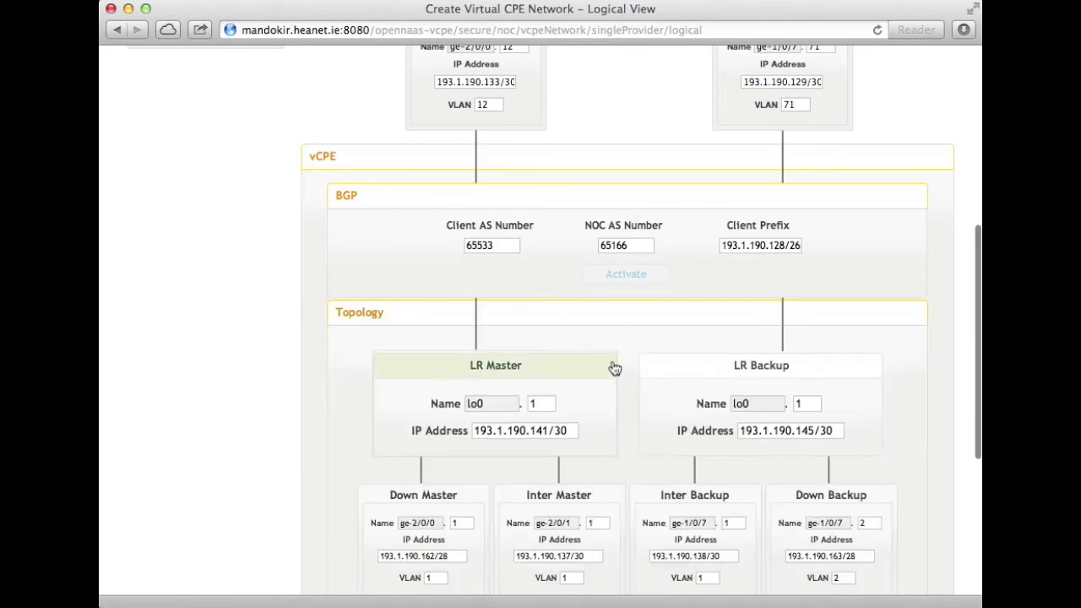
scroll(616, 367, down, 3)
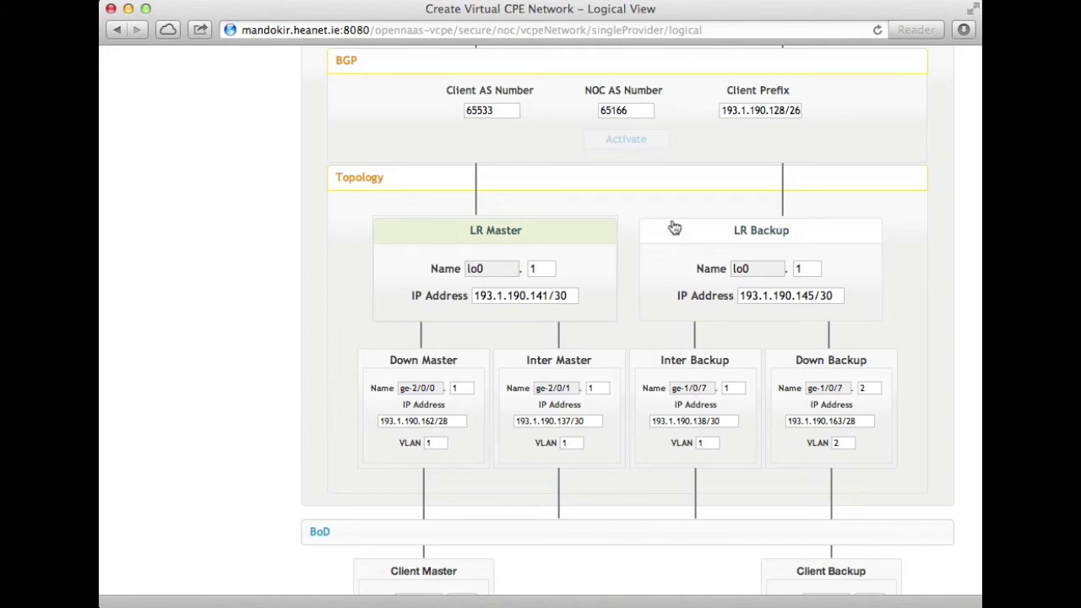
click(543, 267)
text(01)
key(Tab)
key(Tab)
key(Tab)
key(shift+Tab)
text(102)
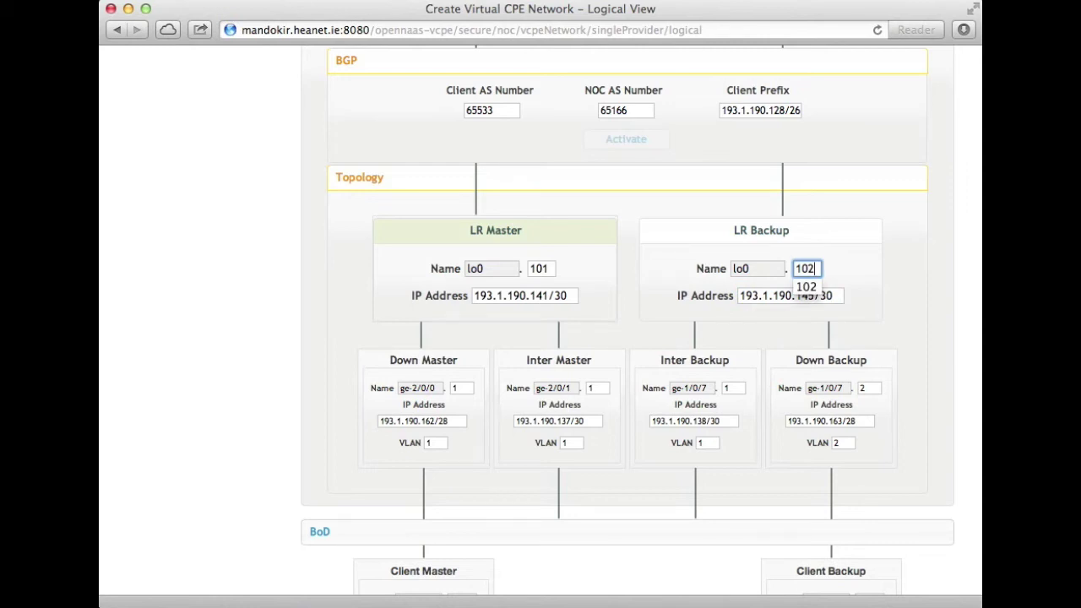
click(325, 312)
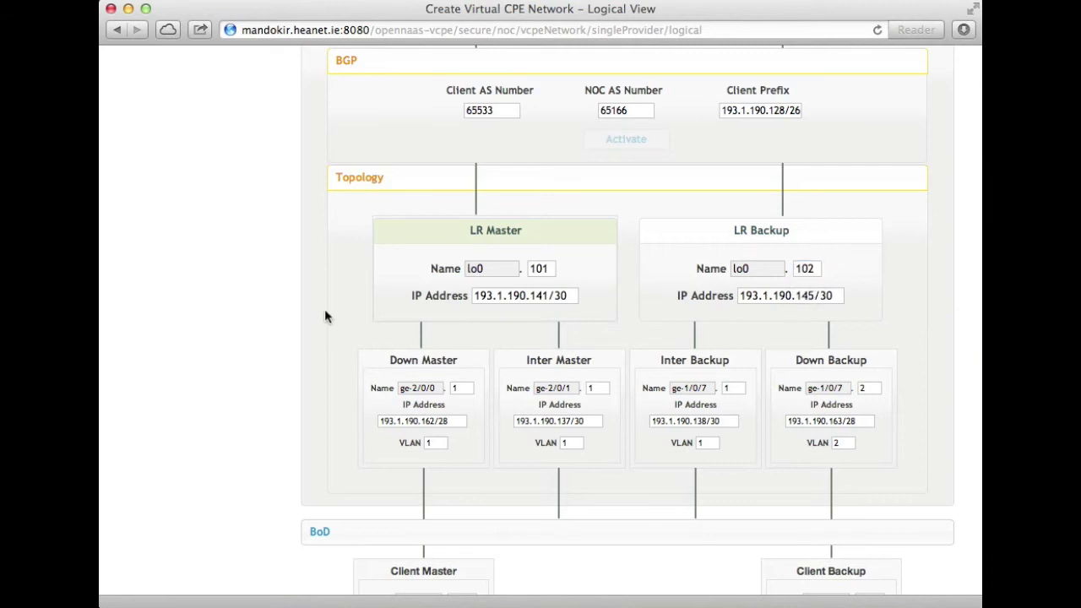
- Enter unit and VLAN 2040 for Down Master/Backup and 2041 for Inter Master/Backup
scroll(353, 339, down, 1)
scroll(353, 339, up, 5)
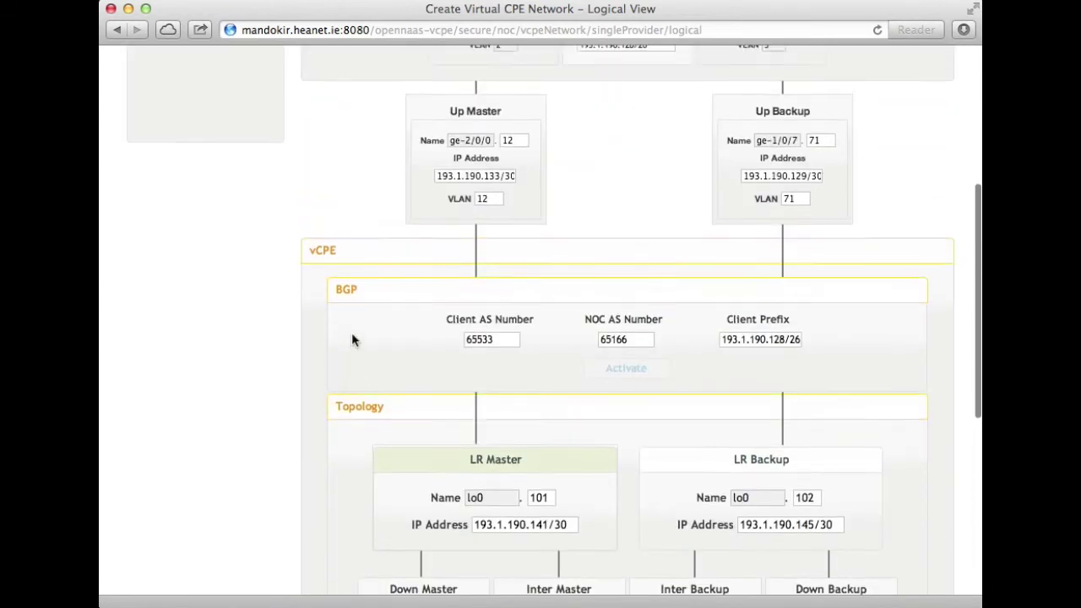
scroll(353, 339, down, 5)
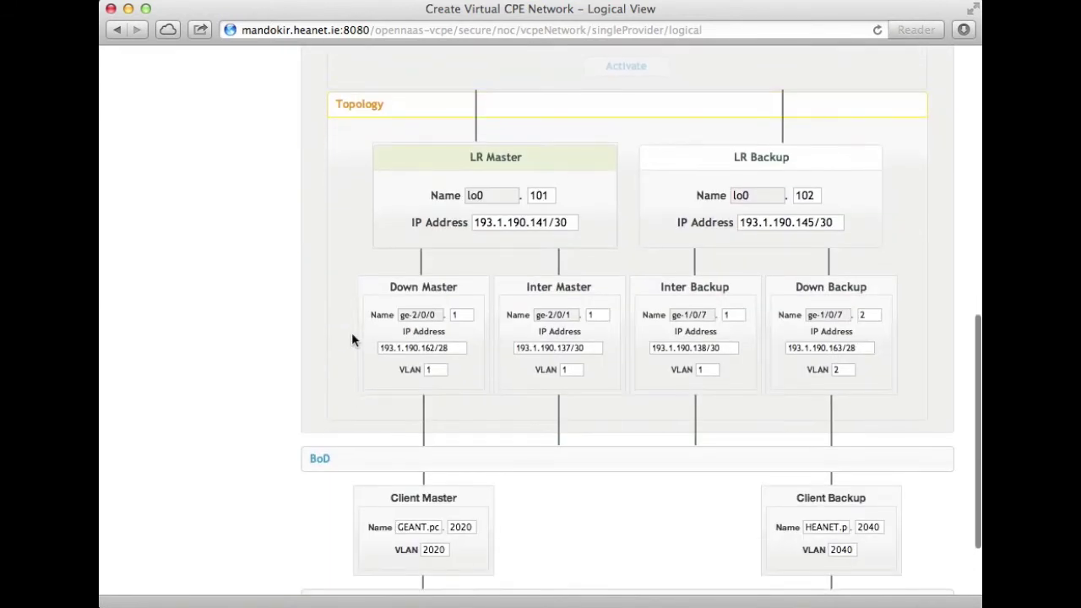
double_click(460, 314)
text(2040)
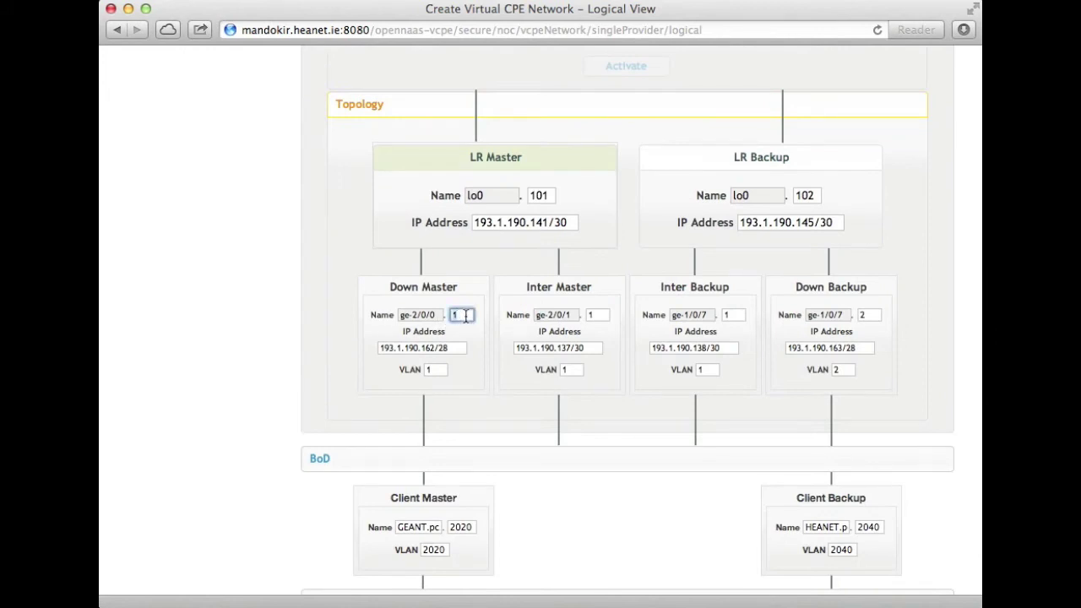
key(Tab)
key(Tab)
text(2040)
key(Tab)
text(2041)
key(Tab)
key(Tab)
text(2041)
key(Tab)
key(Tab)
text(2041)
key(Tab)
key(Tab)
text(2041)
key(Tab)
key(Tab)
text(2040)
key(Tab)
key(Tab)
text(2040)
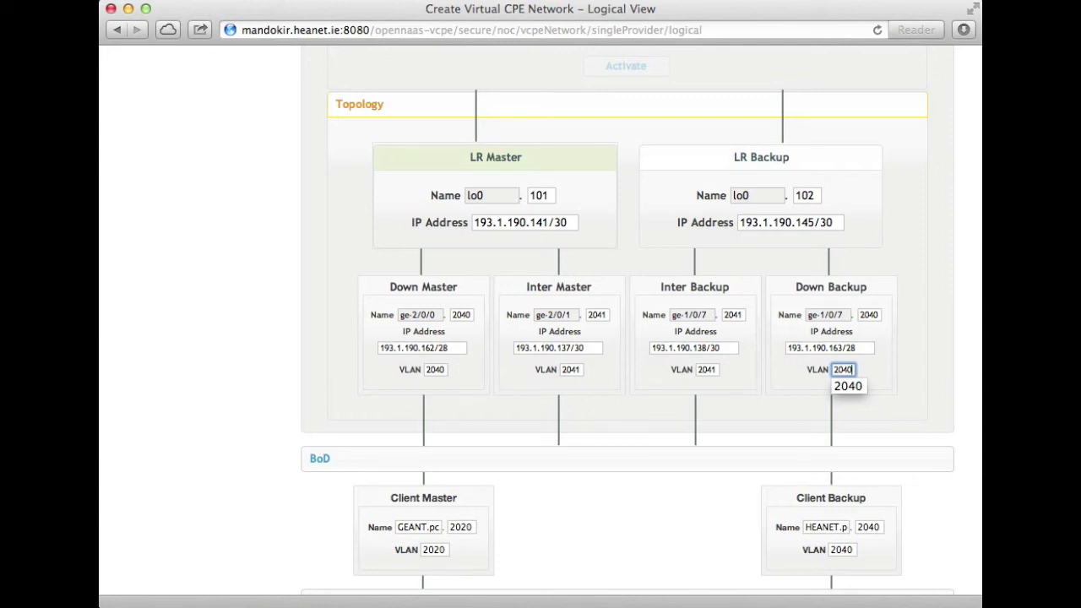
- Expand BoD and review the master, inter and backup reservations down to the Client row
click(617, 461)
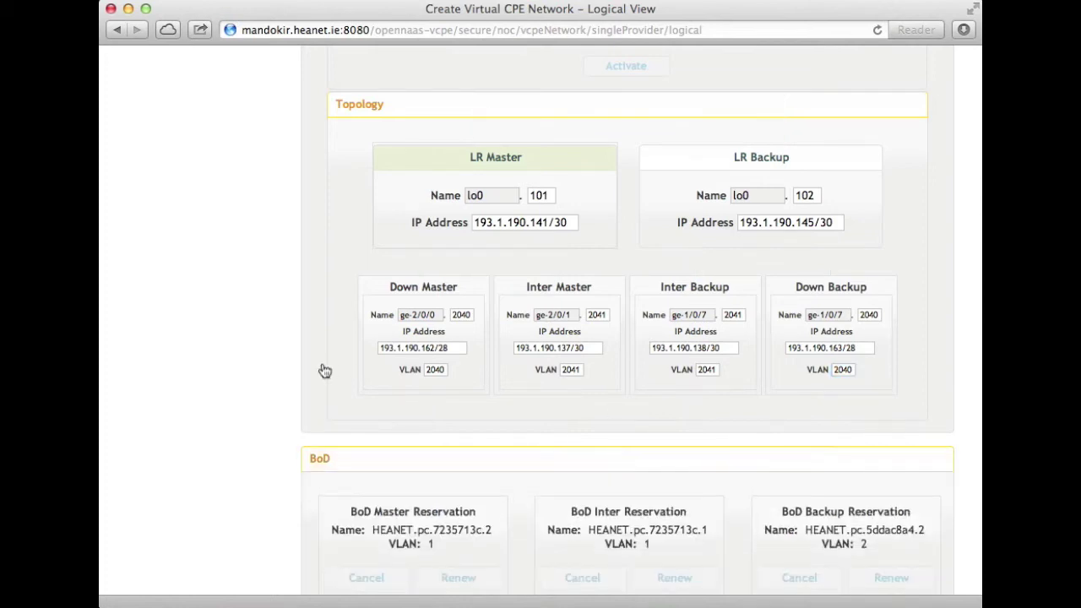
scroll(214, 381, down, 1)
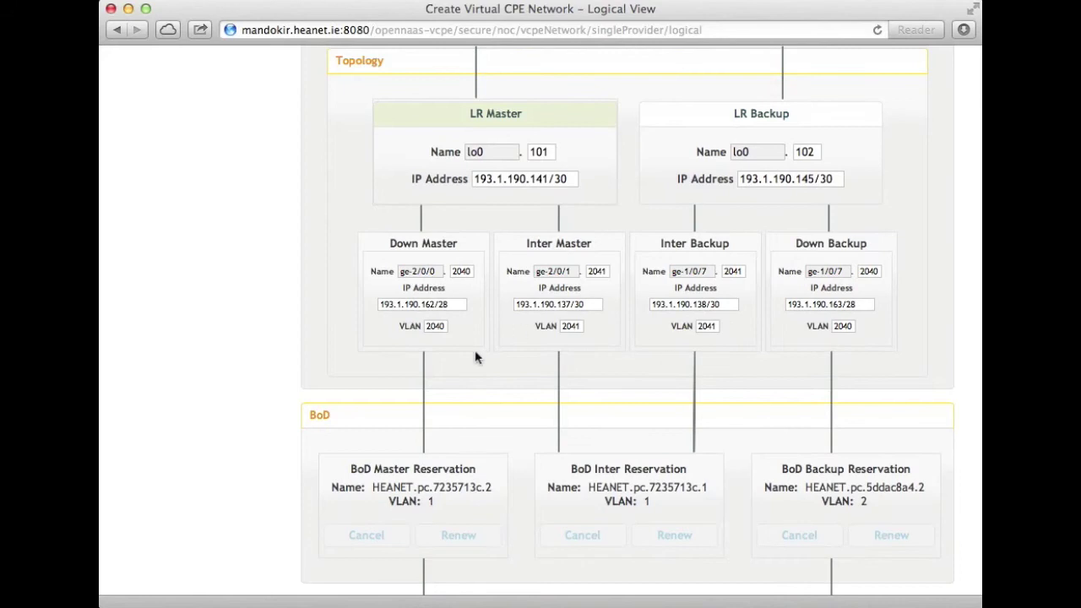
scroll(294, 380, down, 1)
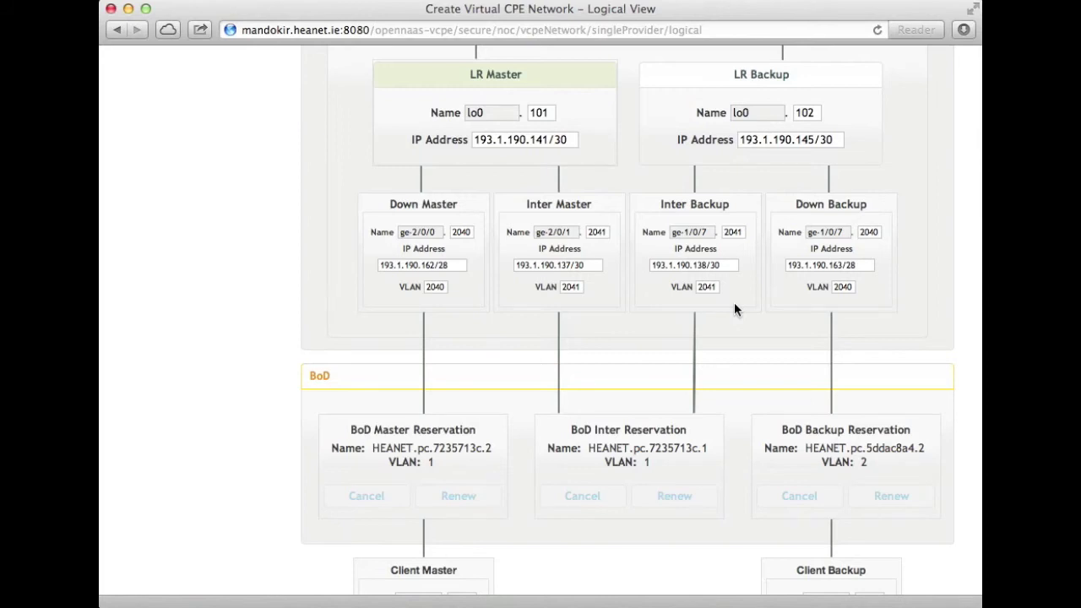
scroll(707, 347, down, 5)
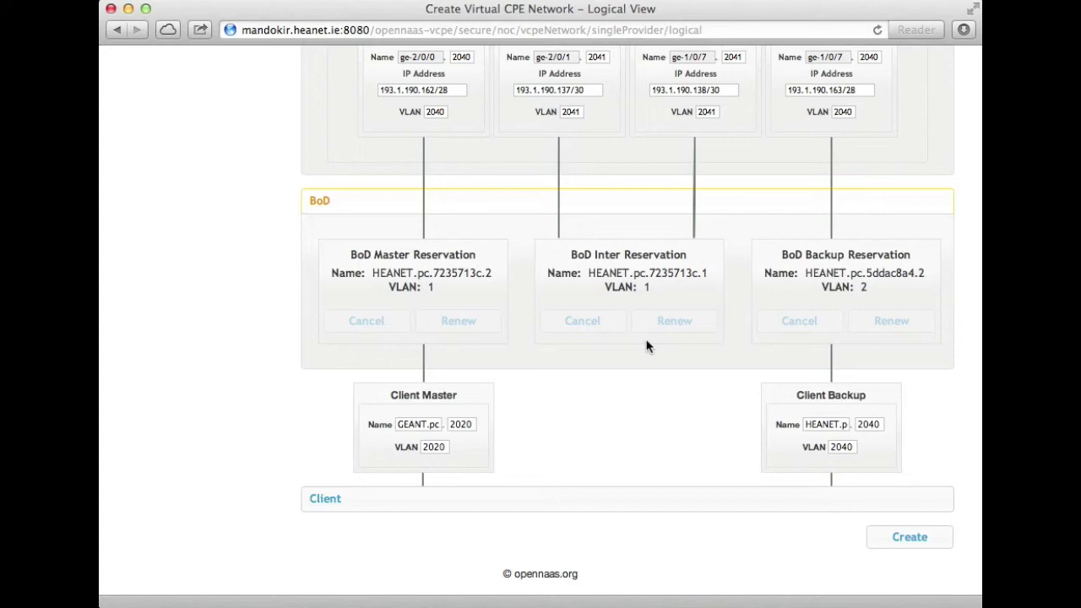
- Expand Client and VRRP settings and check the virtual IP 193.1.190.161
click(621, 506)
scroll(590, 349, down, 4)
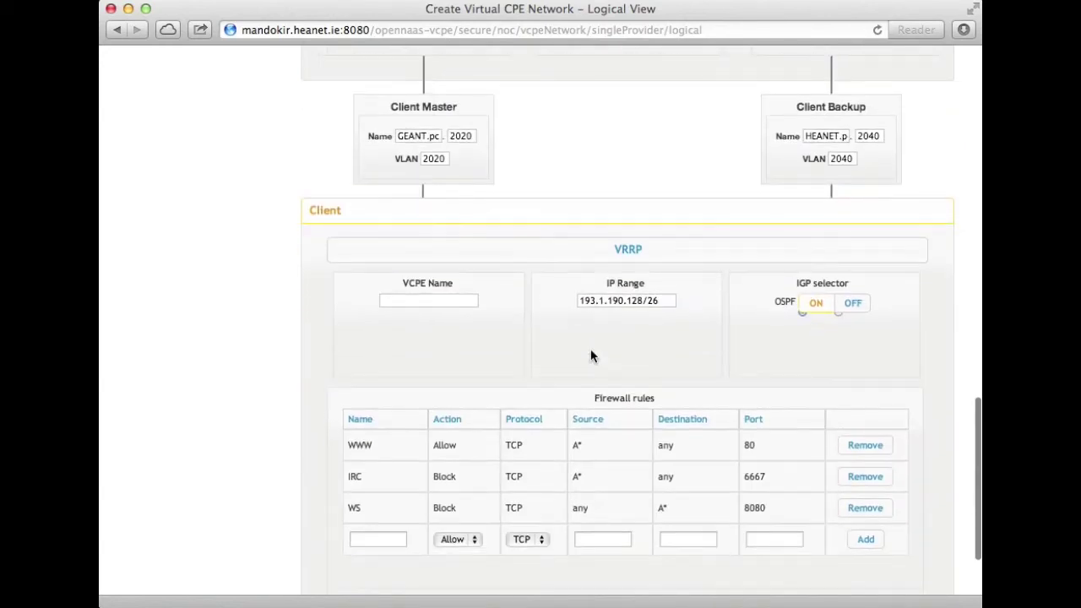
click(618, 264)
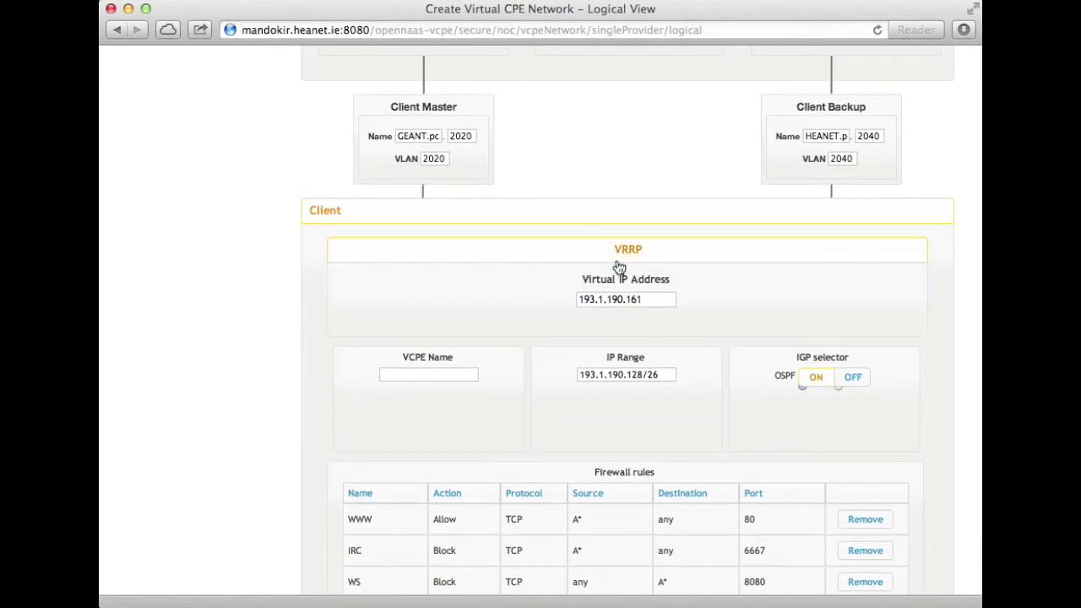
click(655, 300)
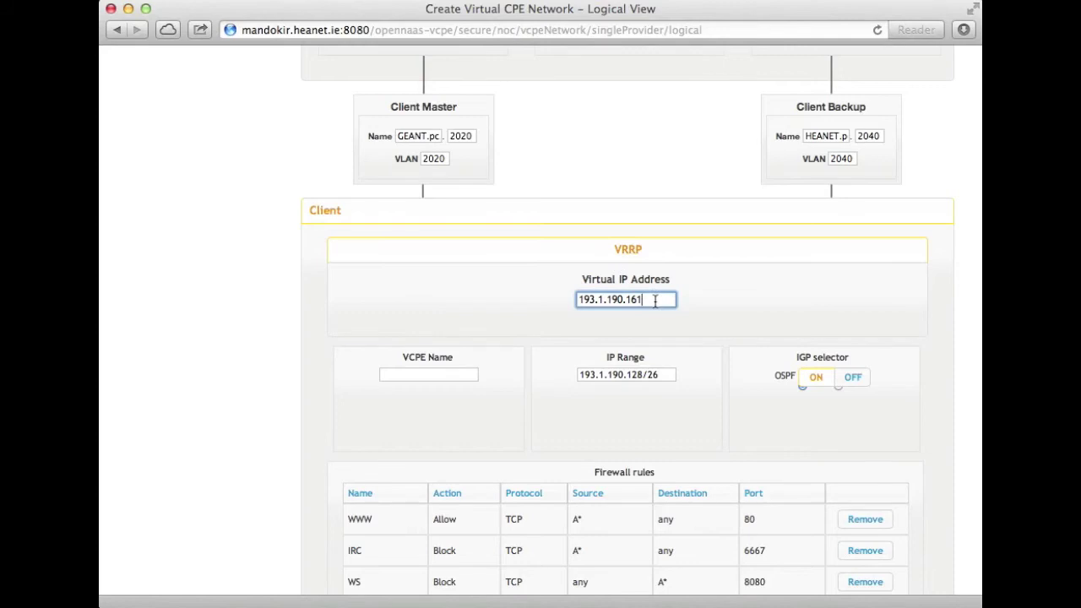
- Enter a name for the vCPE in the VCPE Name field
click(441, 379)
text(davew)
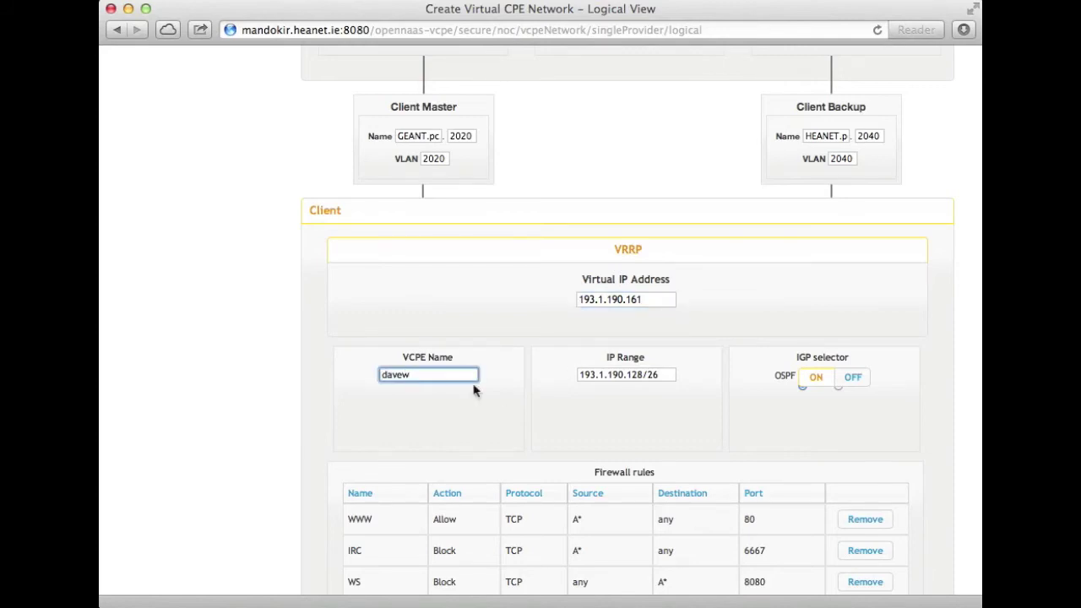
click(790, 438)
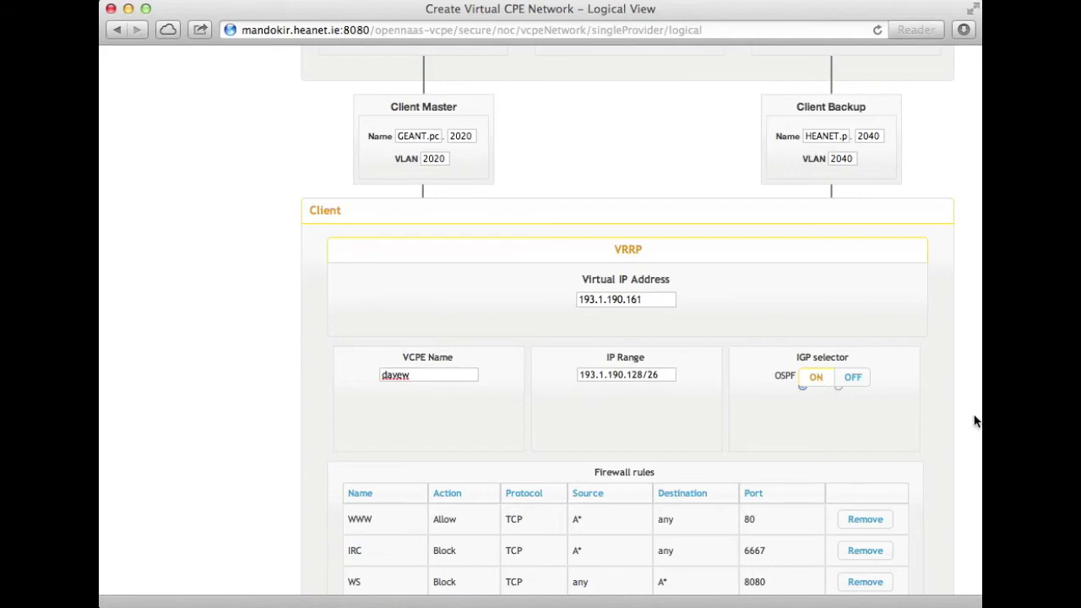
scroll(924, 482, down, 5)
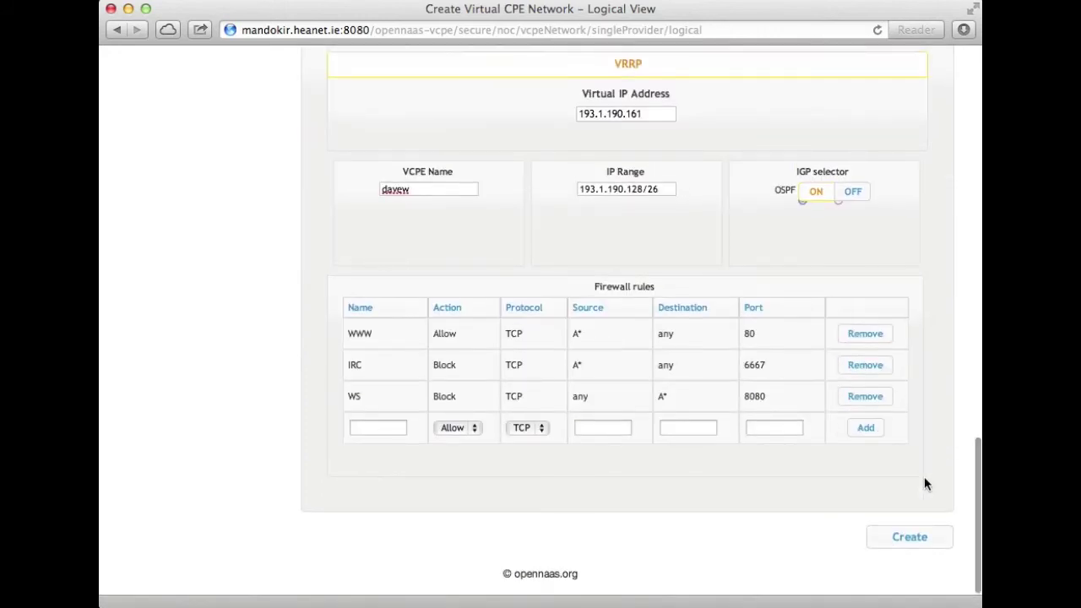